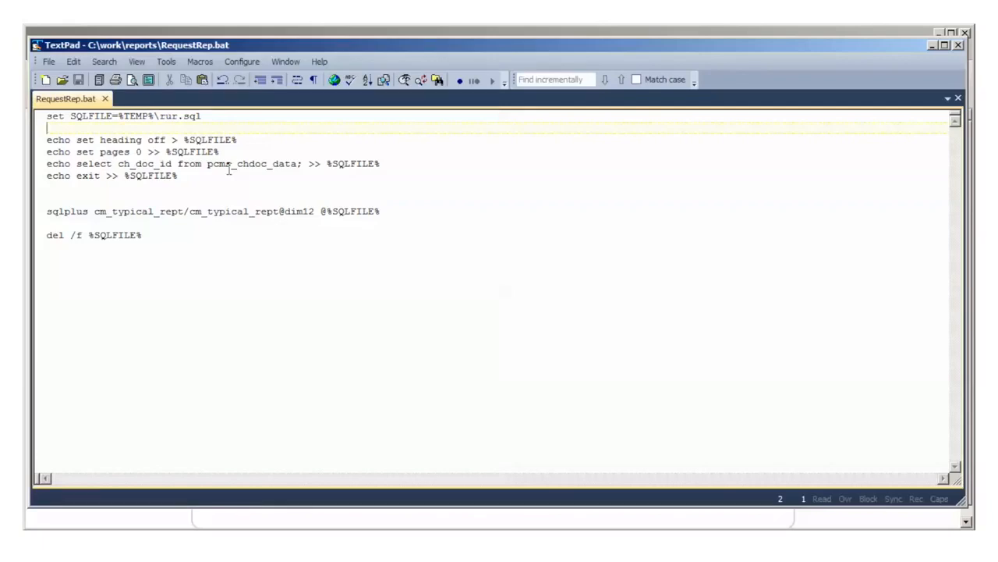
Switch to the Serena Dimensions CM Administration Console and start a new definition in user reports administration.
click(236, 34)
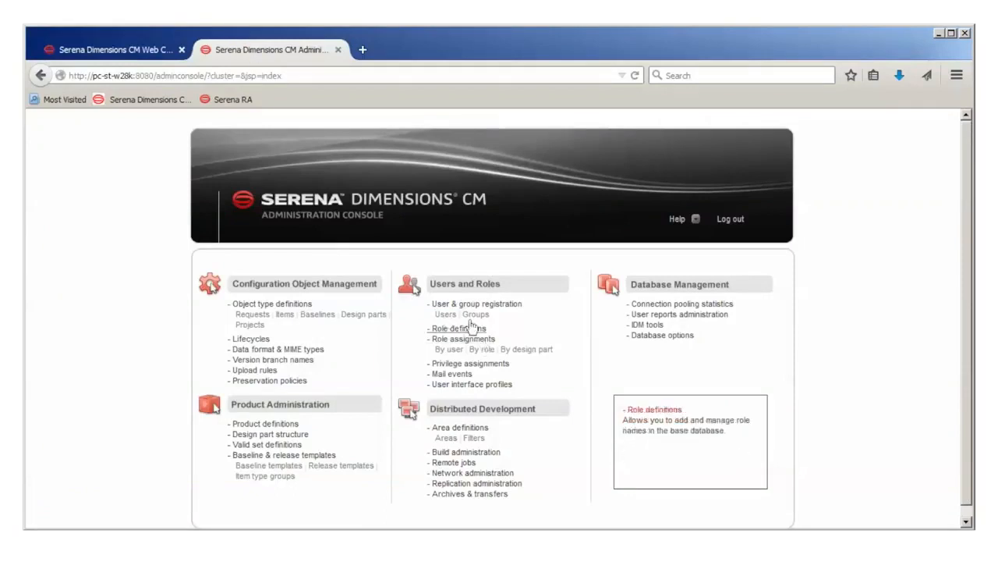
click(665, 315)
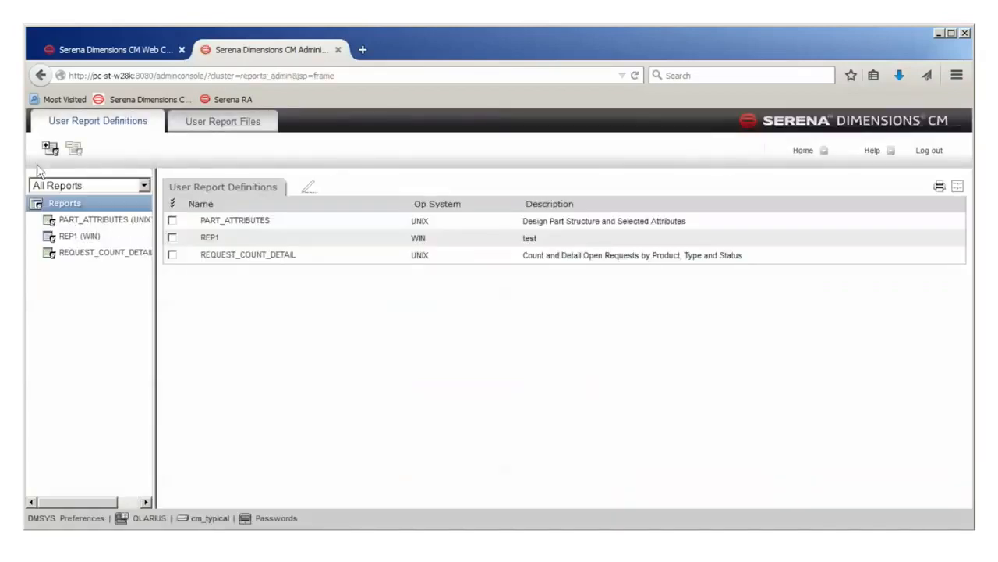
click(49, 150)
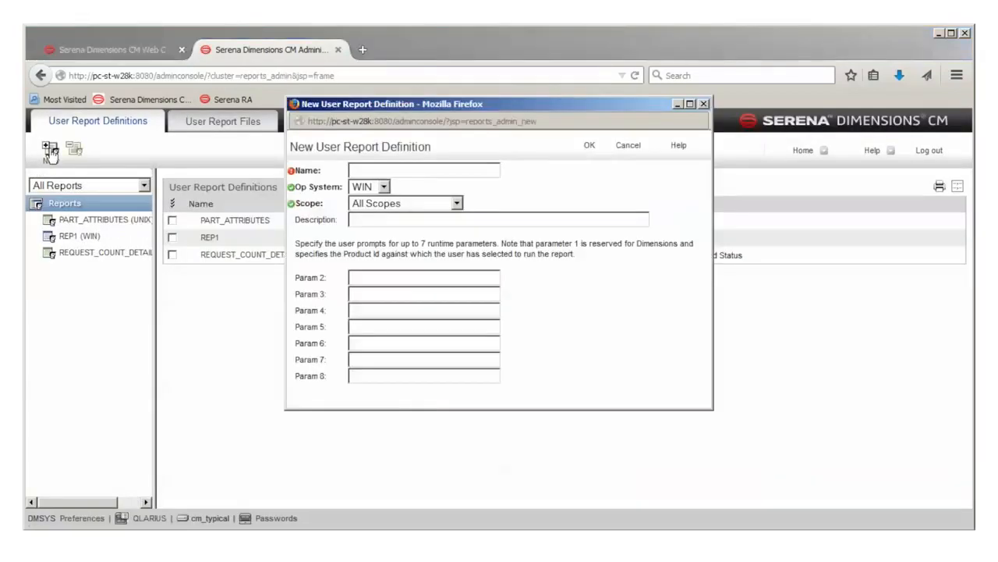
Create the user report definition "Request report" with the Change Management scope and the description "Request report test".
click(418, 169)
text(Request report)
click(378, 204)
click(380, 231)
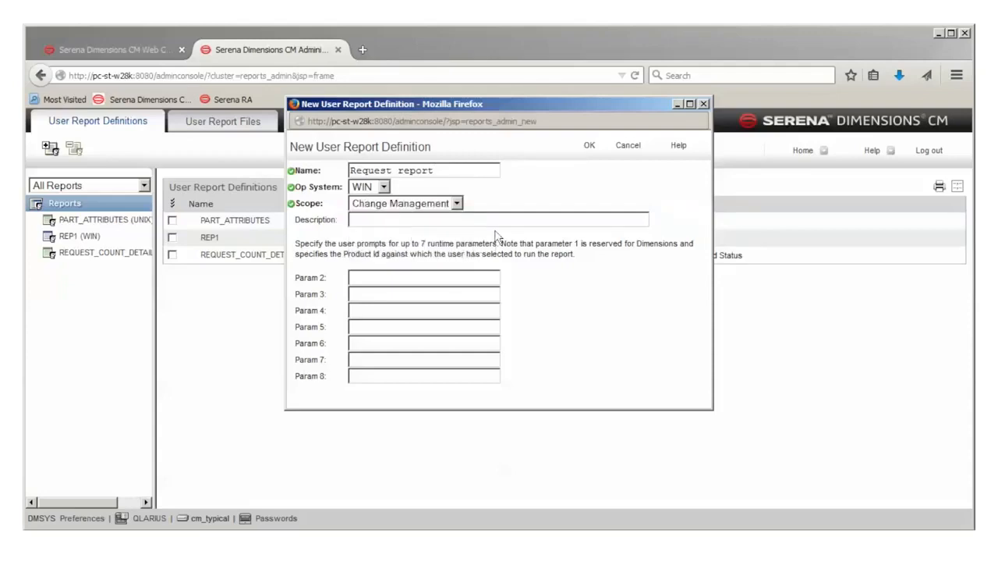
click(458, 221)
text(Request report)
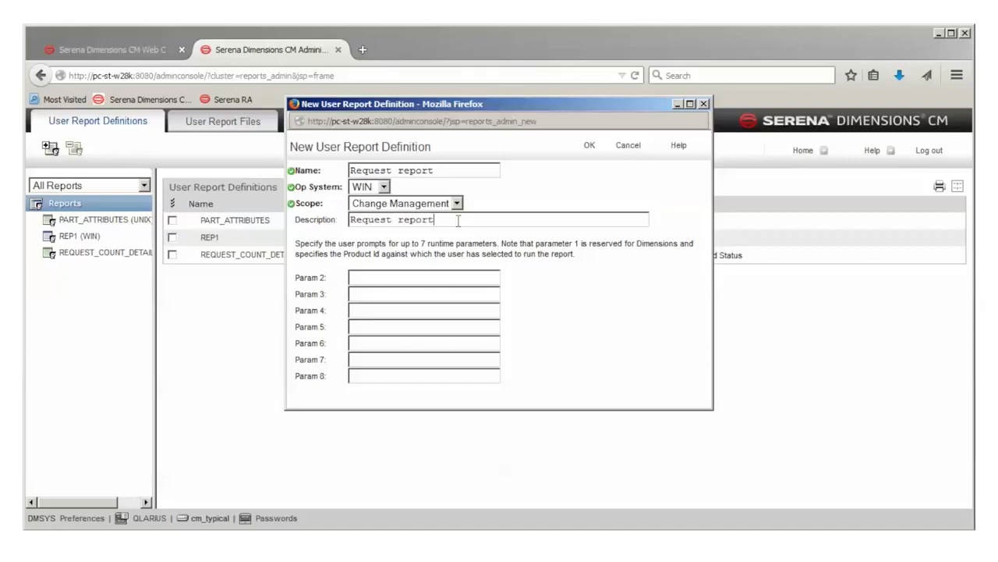
text( test)
click(591, 147)
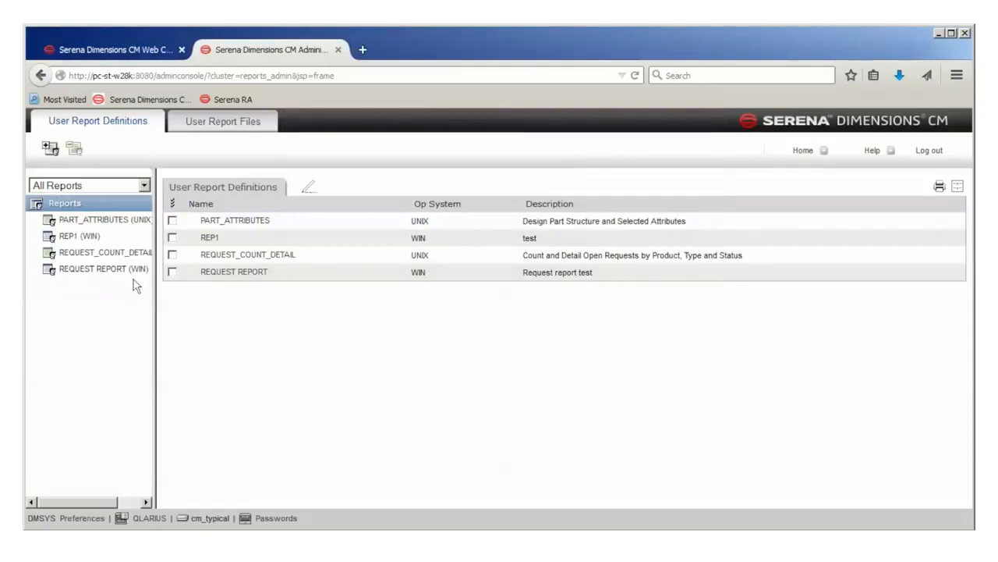
Start a new report file for REQUEST REPORT (WIN) with ID "Request Report File" and revision 1.
click(86, 271)
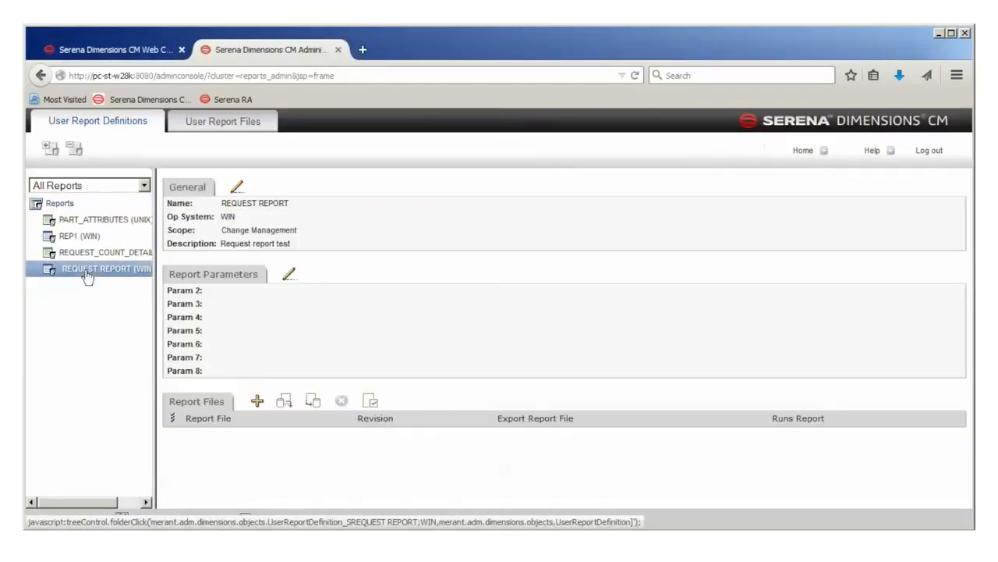
click(257, 402)
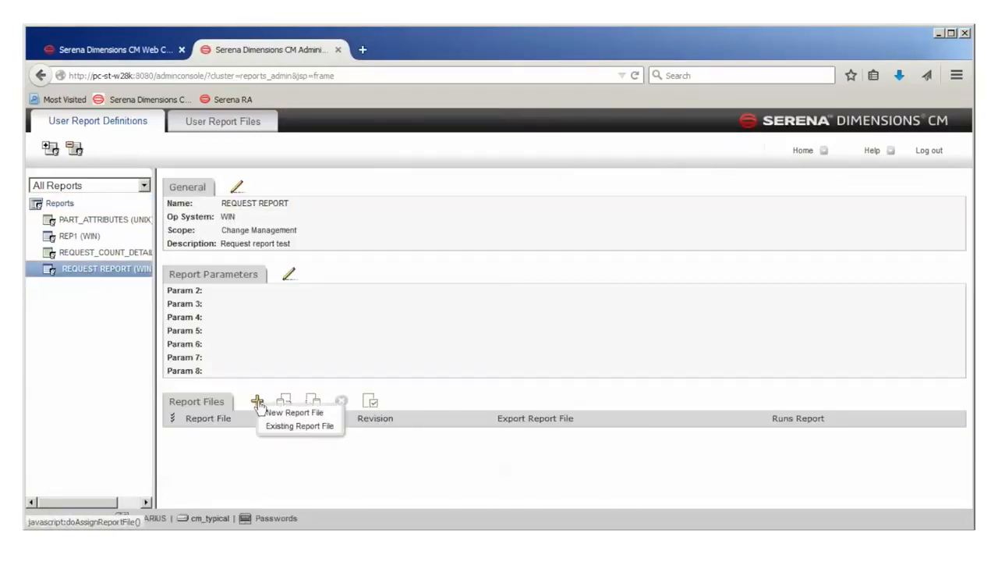
click(282, 414)
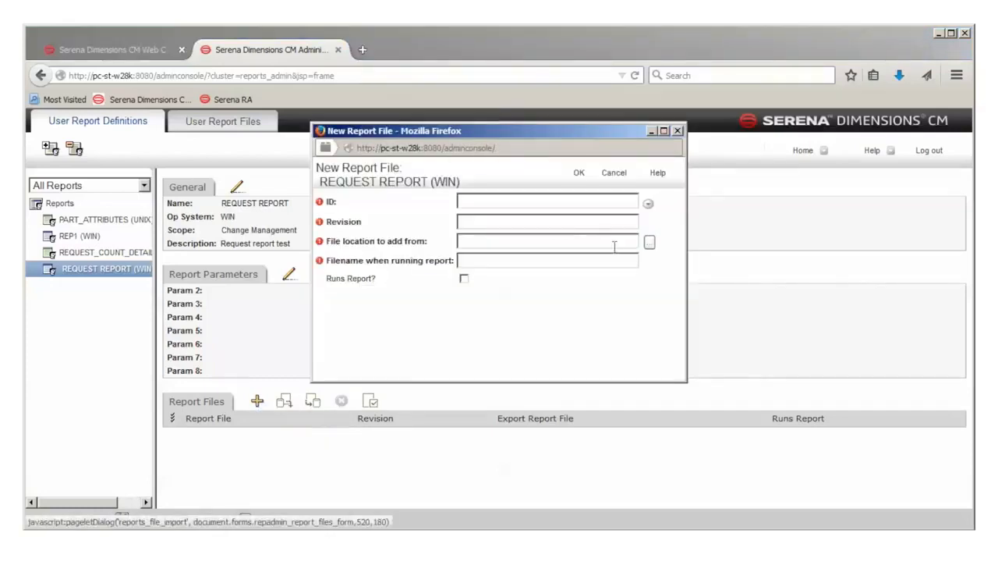
click(525, 202)
text(Request )
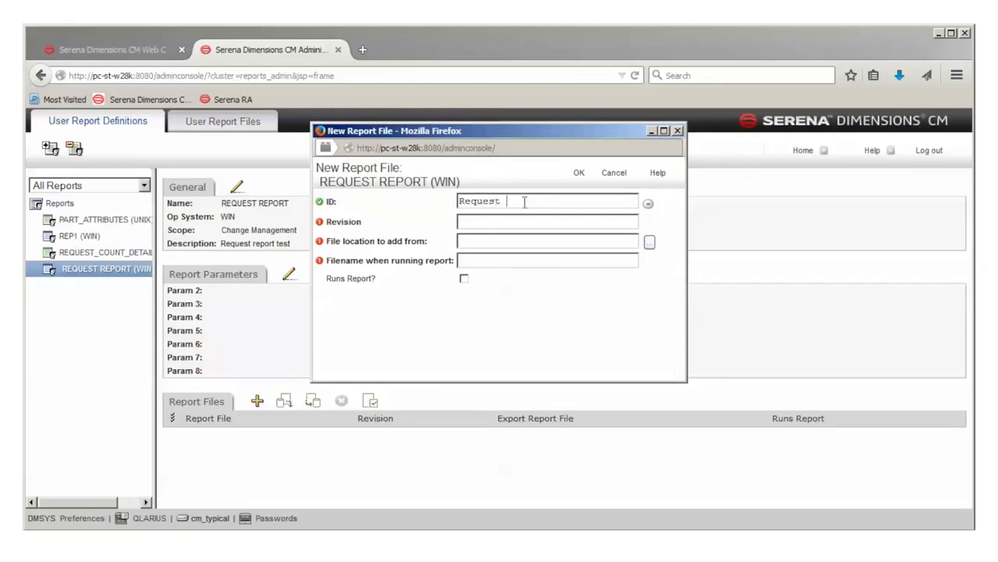
text(Report File)
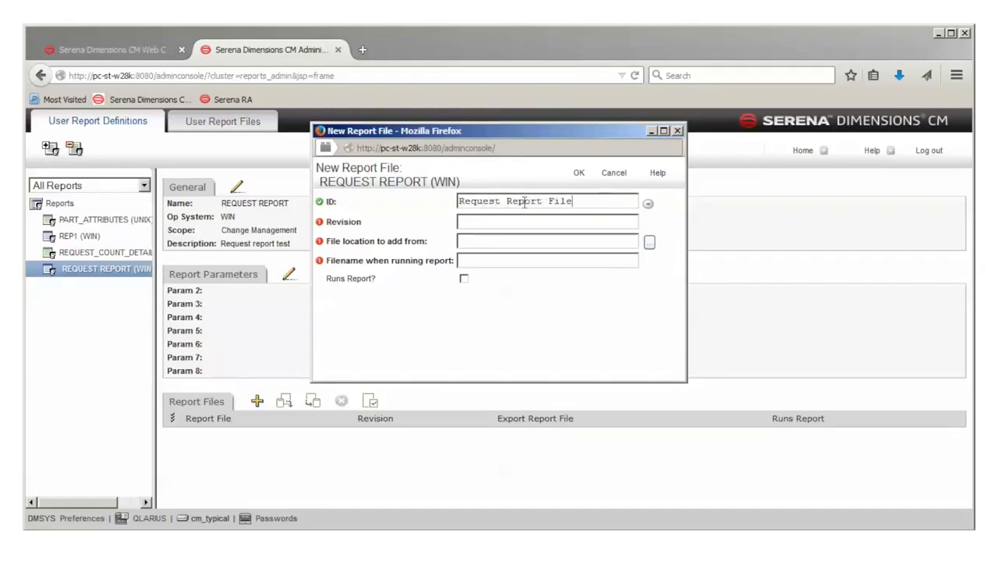
click(565, 224)
text(1)
Choose C:\work\reports\RequestRep.bat as the file location to add the report file from.
click(650, 245)
click(496, 252)
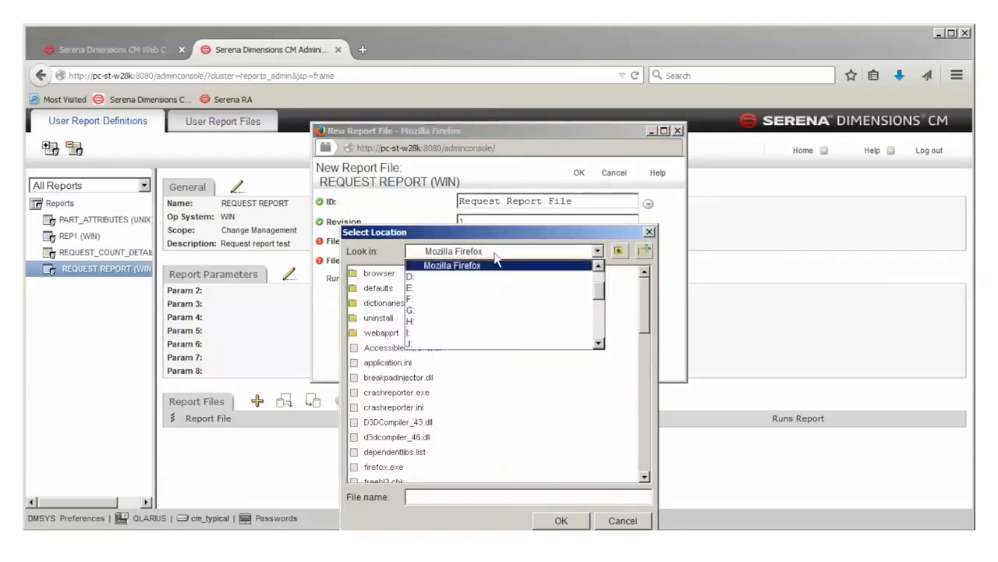
scroll(435, 306, up, 1)
click(430, 288)
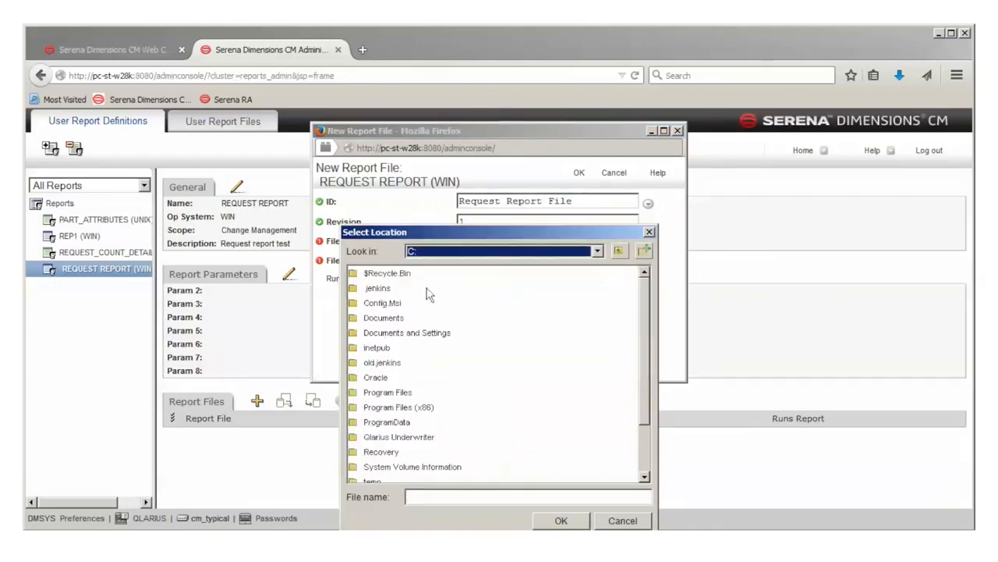
drag(646, 312, 647, 419)
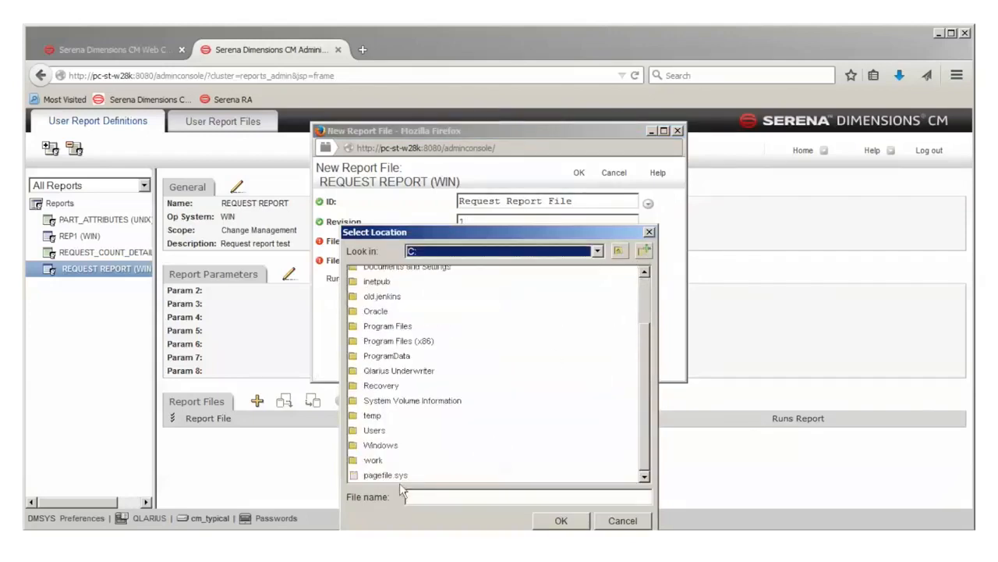
double_click(373, 461)
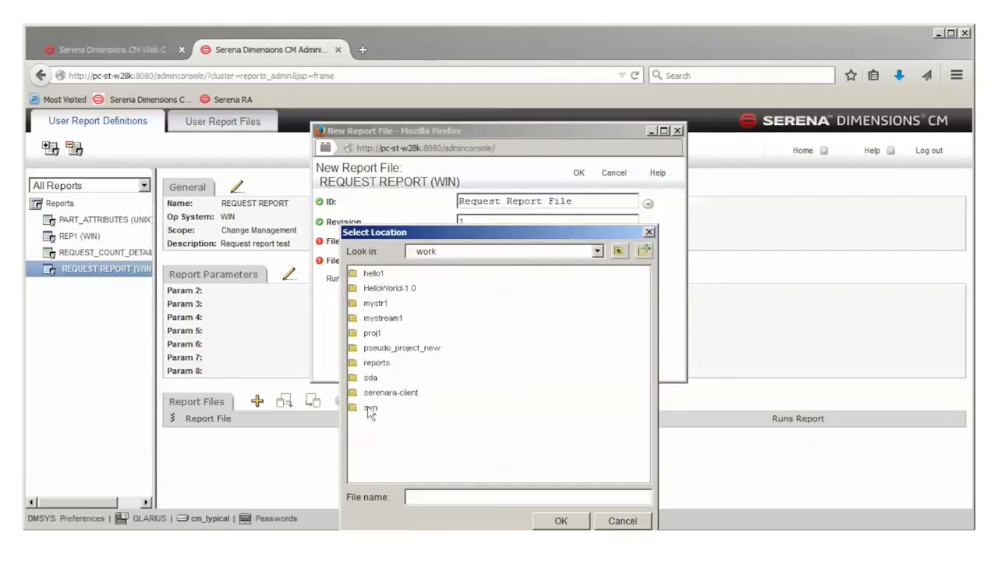
double_click(378, 363)
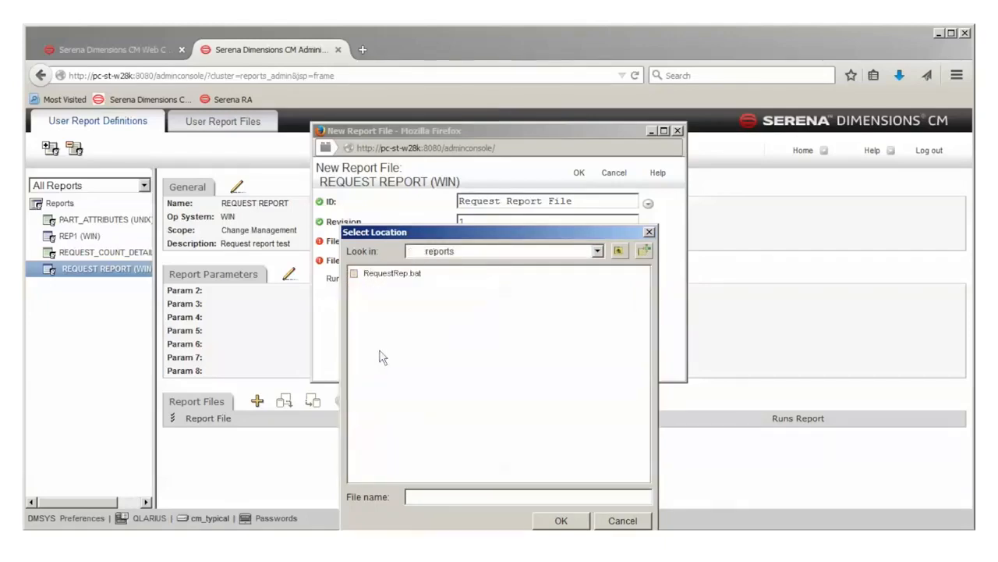
double_click(392, 274)
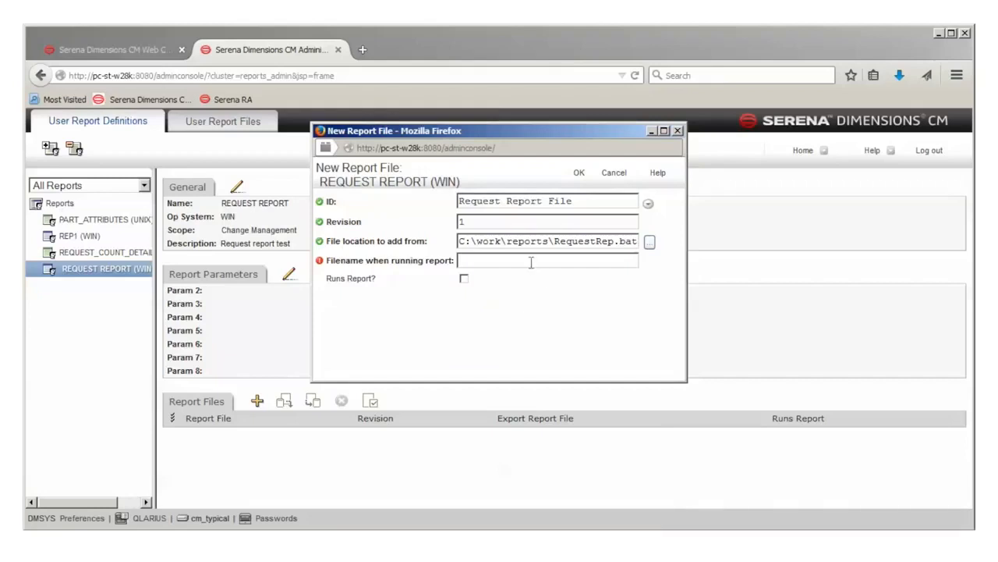
Set the filename when running the report to RequestRep.bat, mark the file as running the report, and save it.
drag(554, 241, 660, 243)
key(ctrl+c)
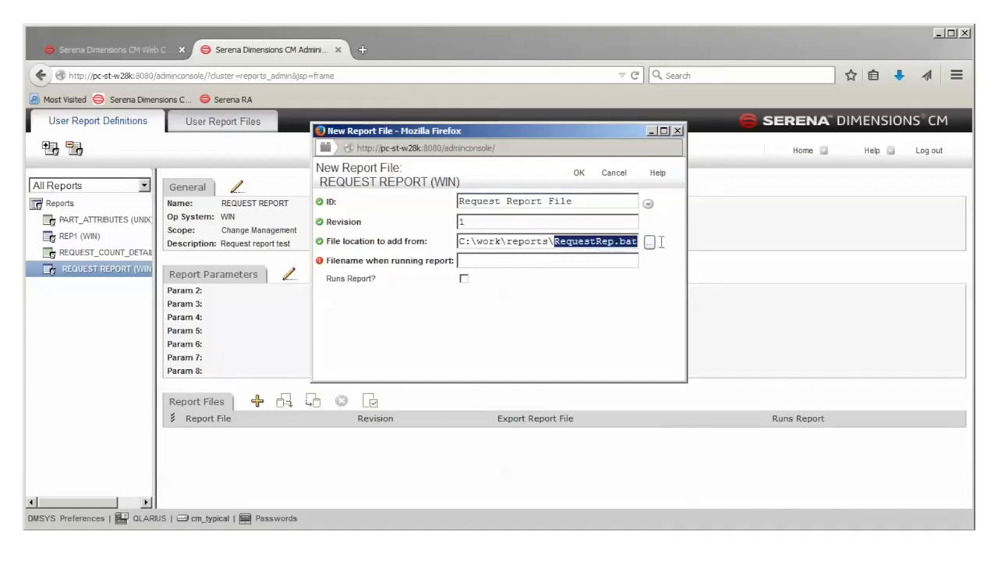
click(556, 263)
key(ctrl+v)
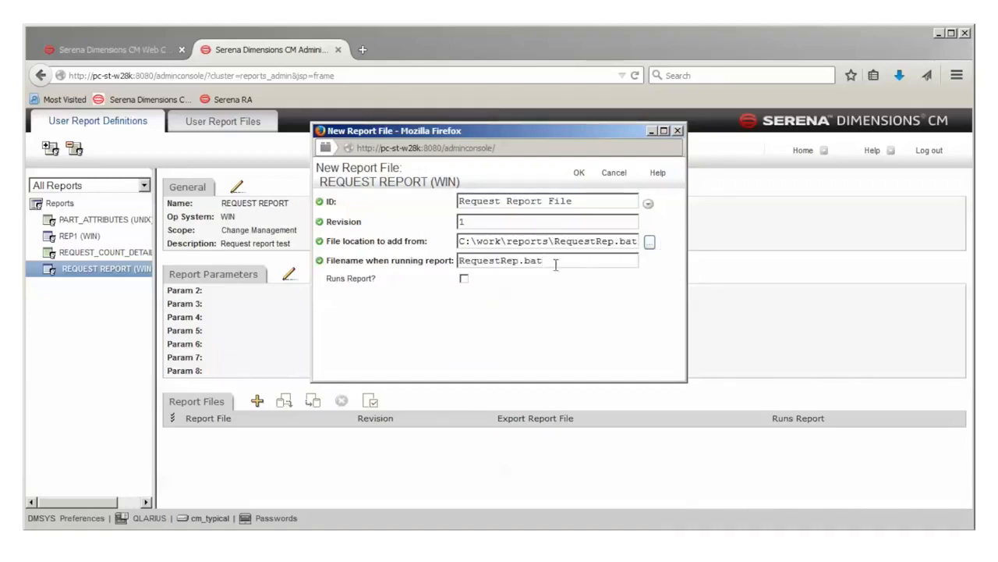
click(464, 280)
click(579, 174)
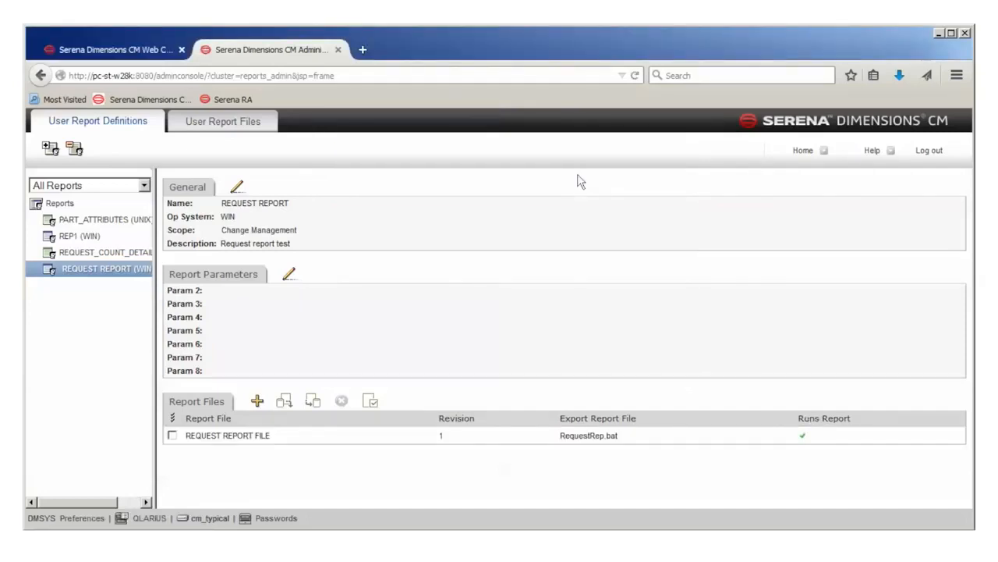
Switch to the Serena Dimensions desktop client and run the REQUEST REPORT user report in the Change Management scope for product QLARIUS.
key(alt+Tab)
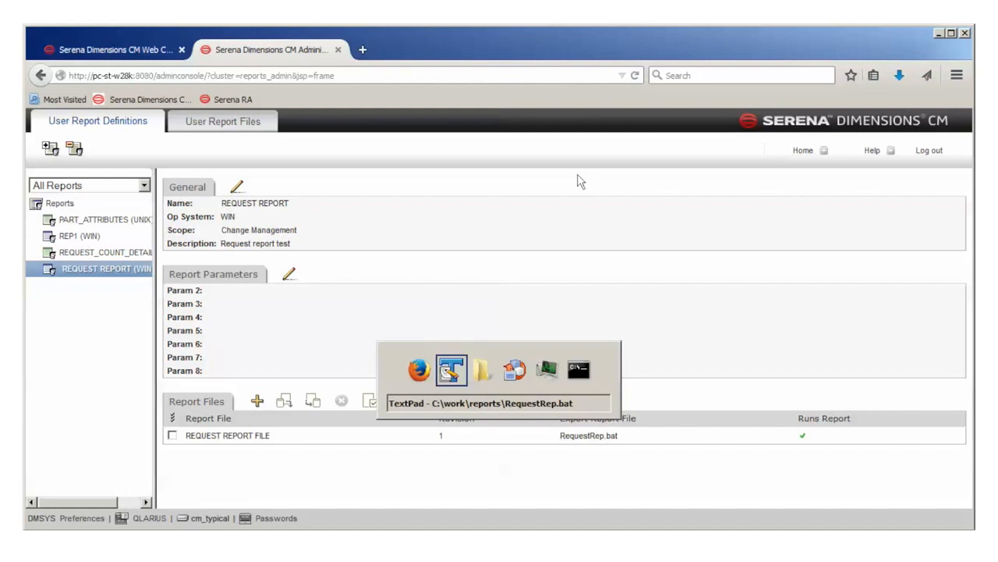
key(alt+Tab)
key(alt+Tab)
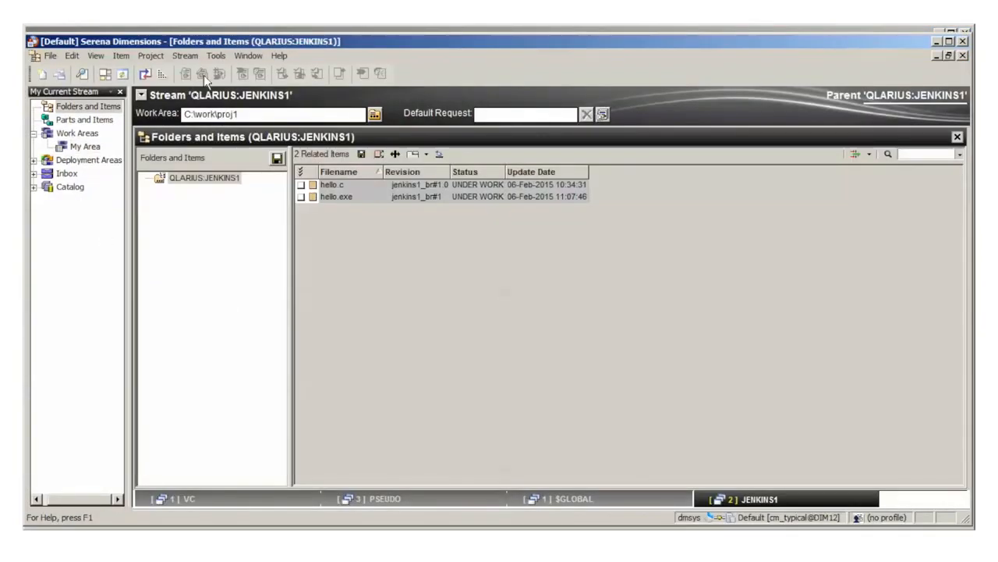
click(217, 56)
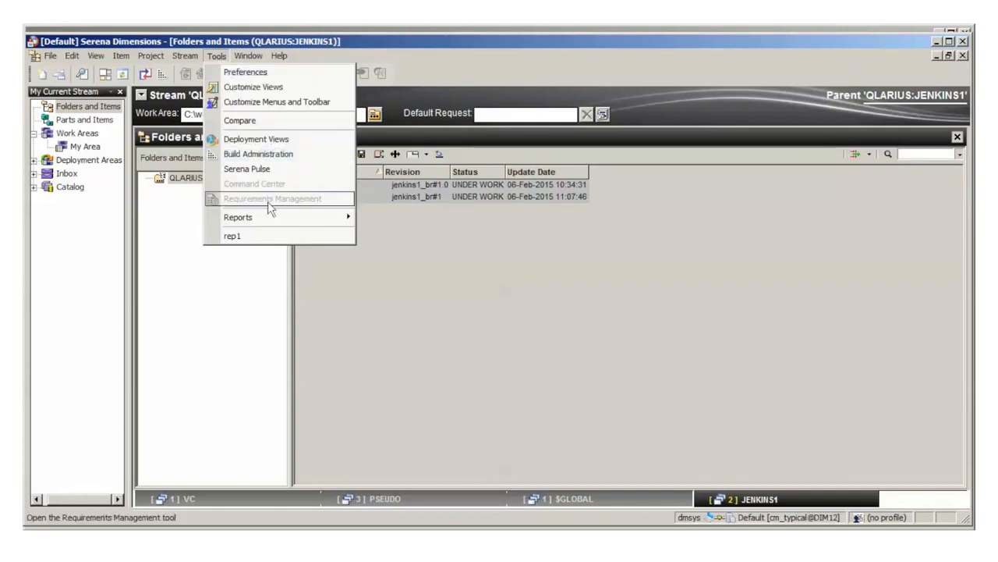
mouse_move(267, 217)
click(395, 219)
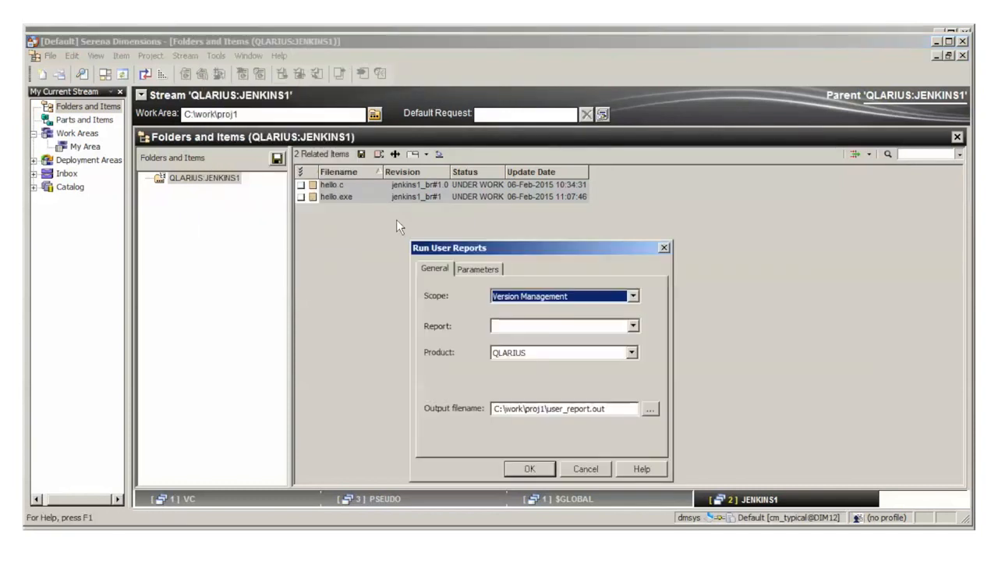
click(561, 297)
click(542, 320)
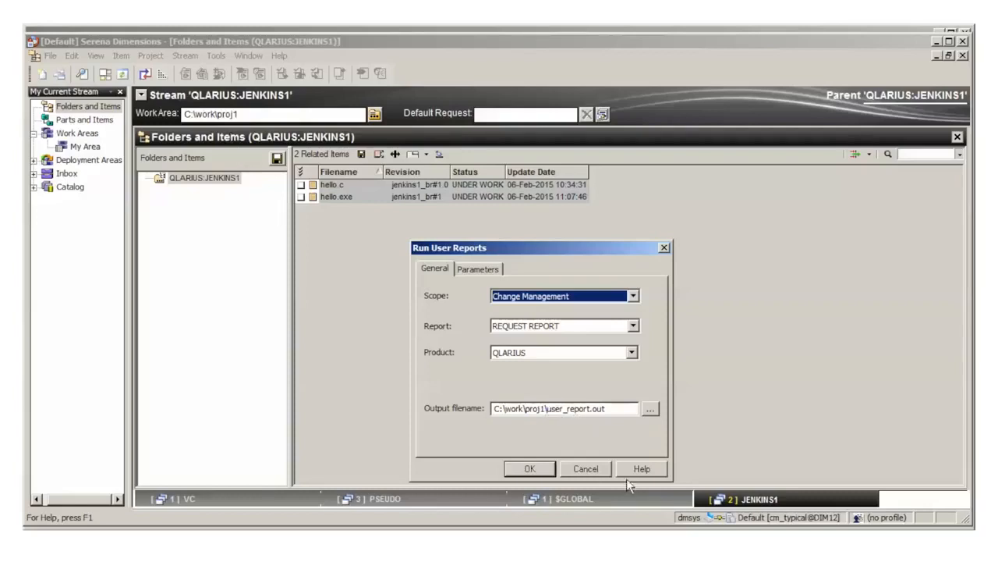
click(530, 469)
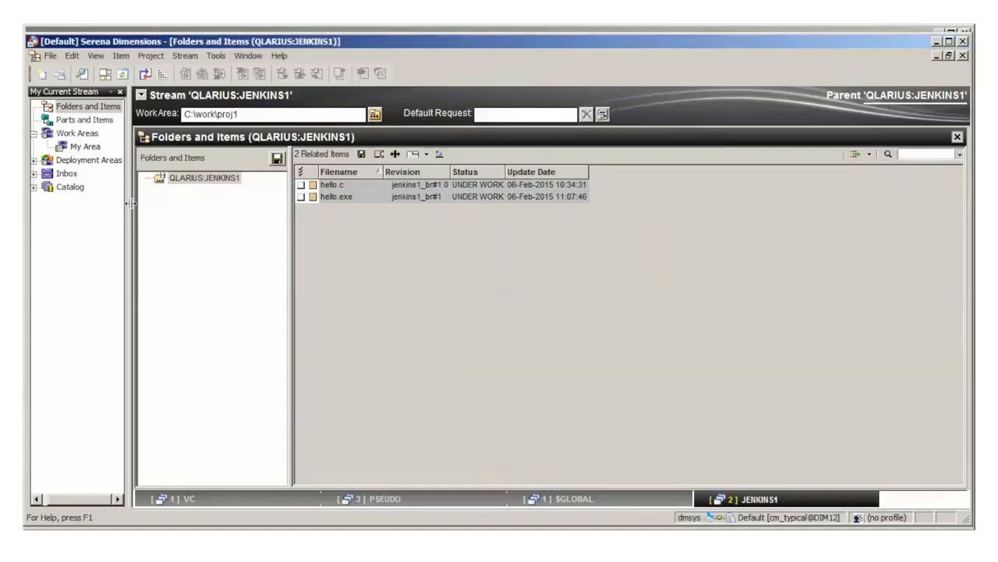
Open user_report.out from My Area, review the request IDs listed in it, and close the file.
click(83, 147)
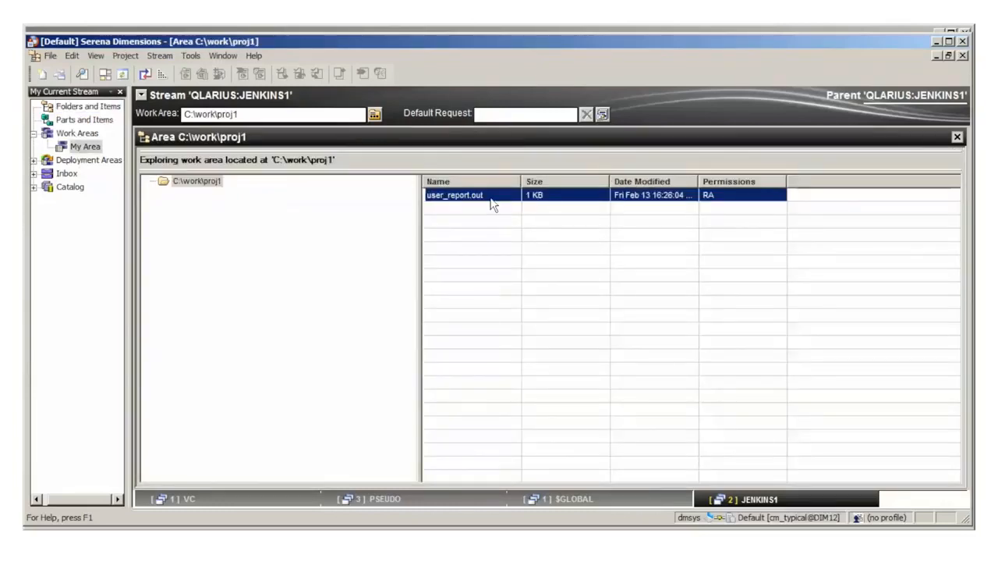
right_click(492, 204)
click(519, 237)
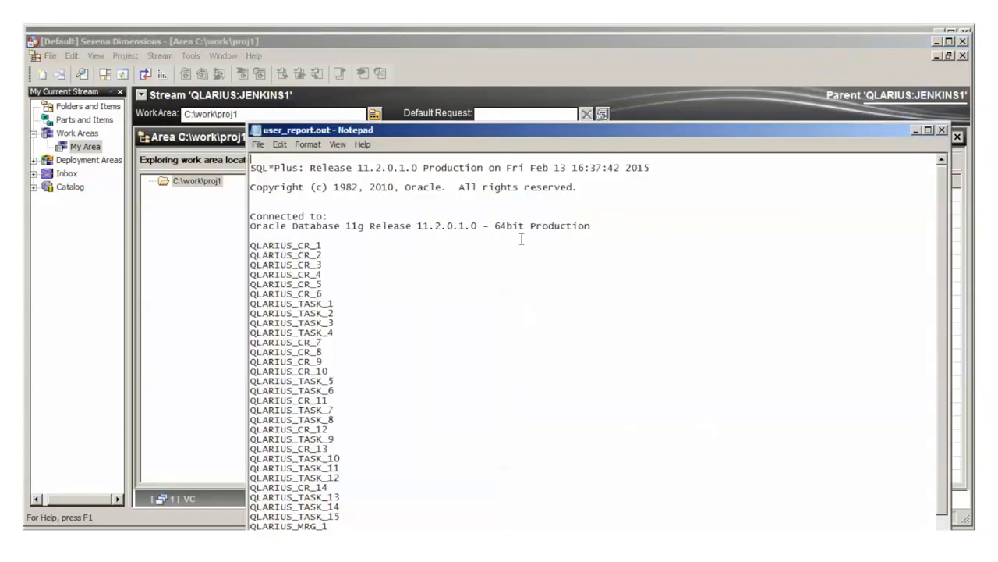
scroll(546, 296, down, 5)
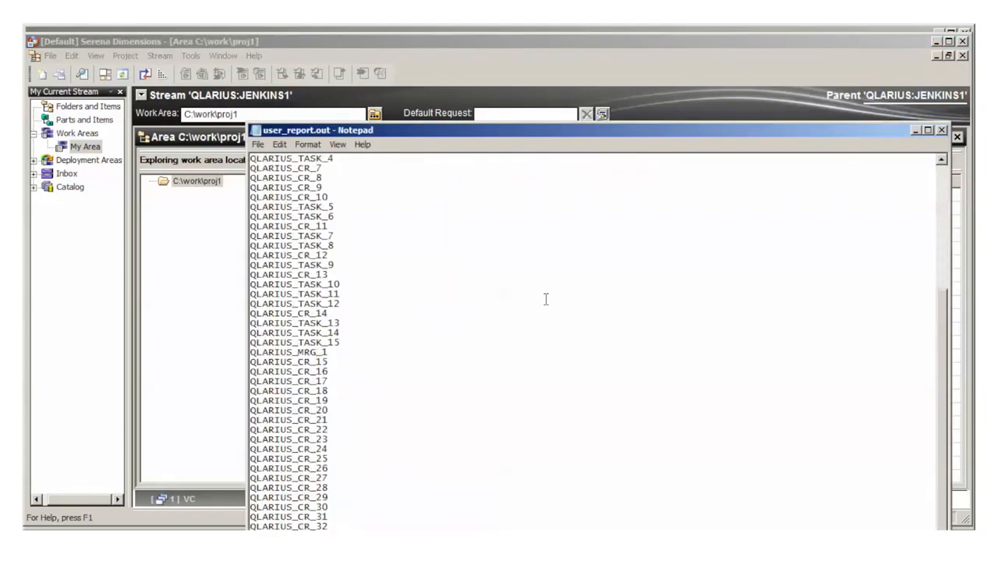
scroll(548, 299, up, 5)
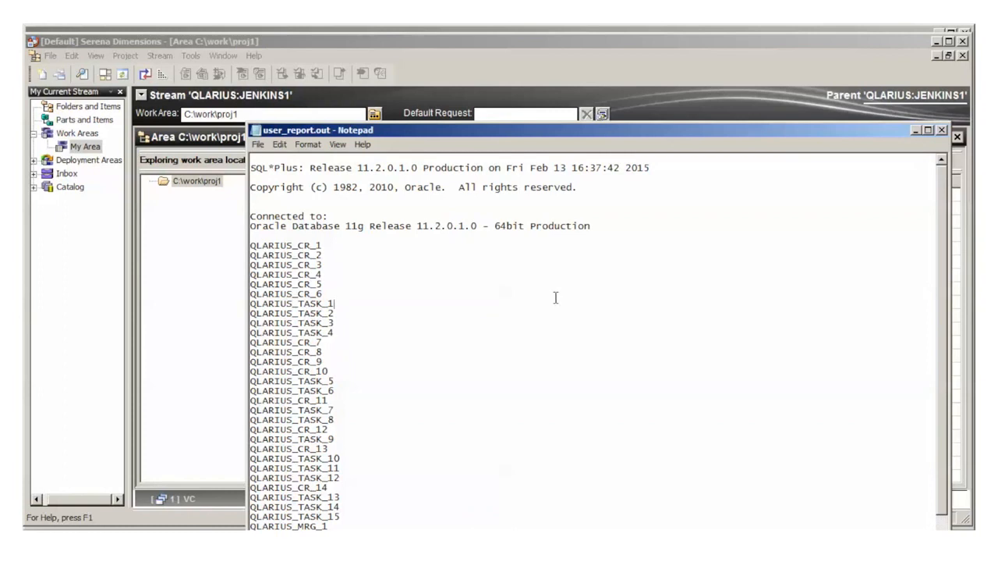
click(942, 131)
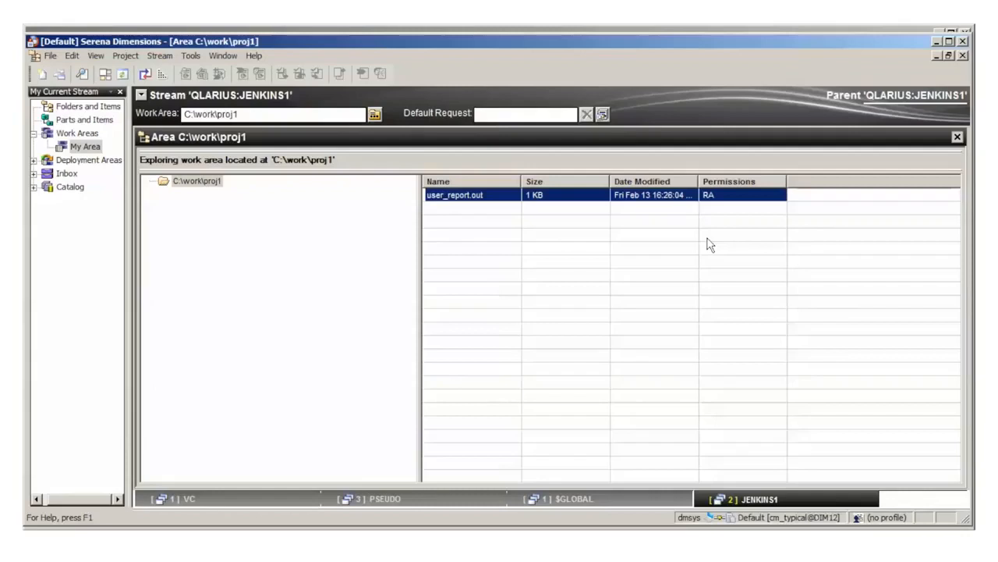
click(72, 57)
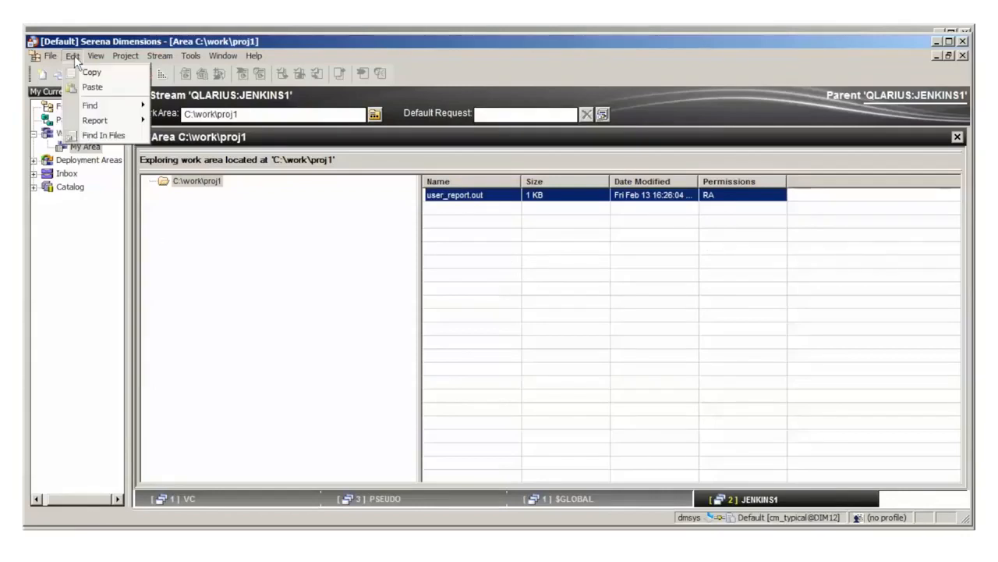
mouse_move(92, 118)
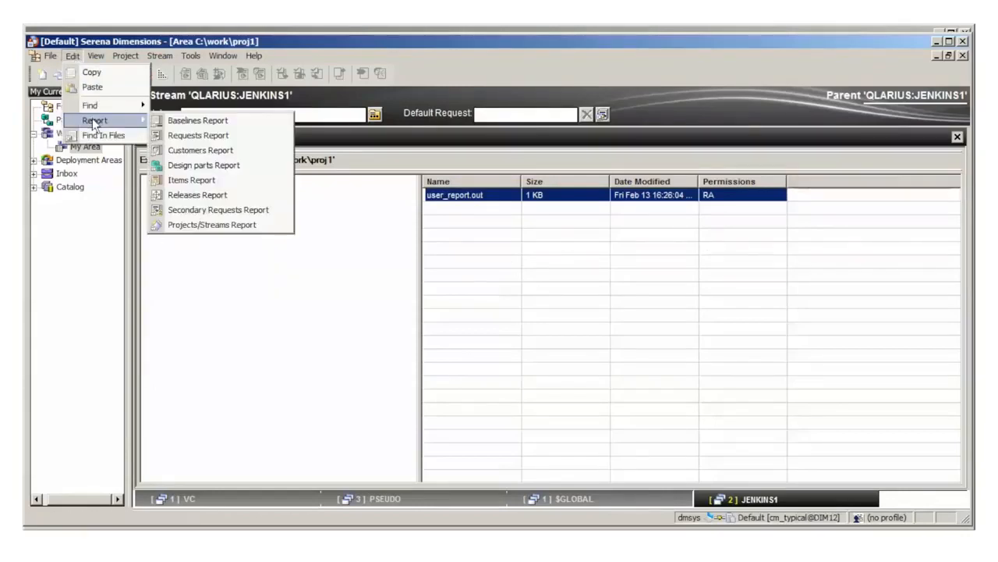
click(352, 338)
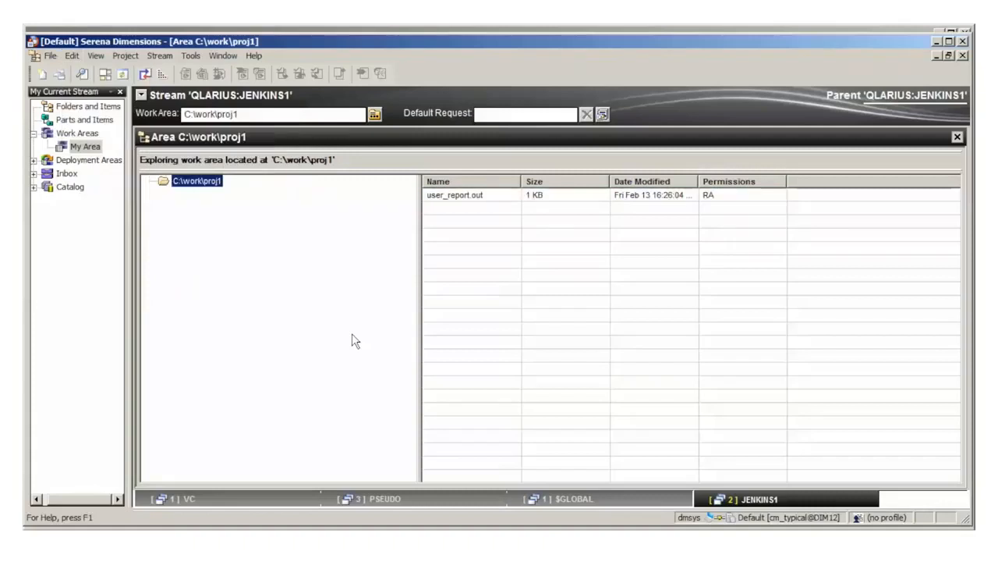